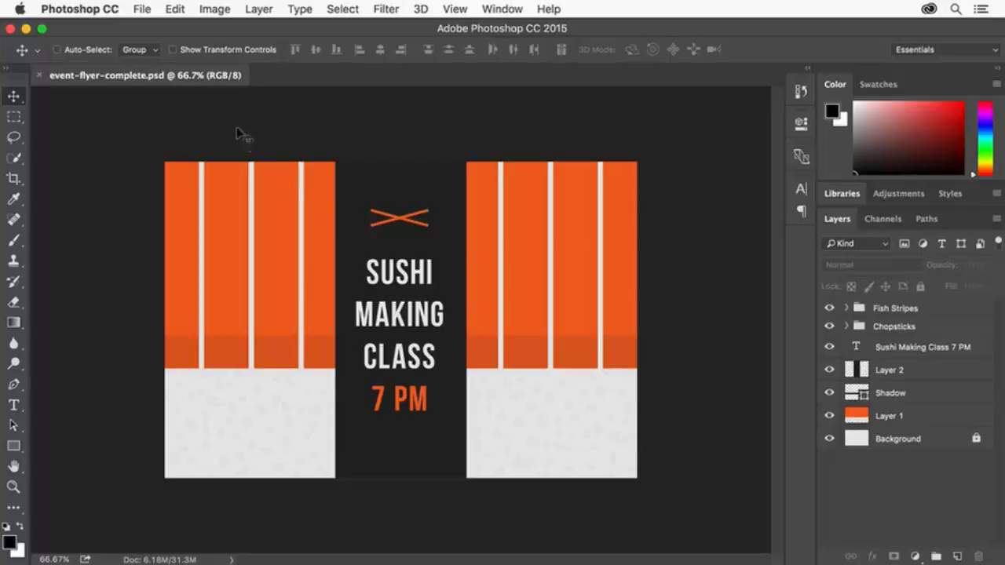
- Open event-flyer-start.psd from the Desktop in a new tab
{"action": "left_click", "coordinate": [142, 9]}
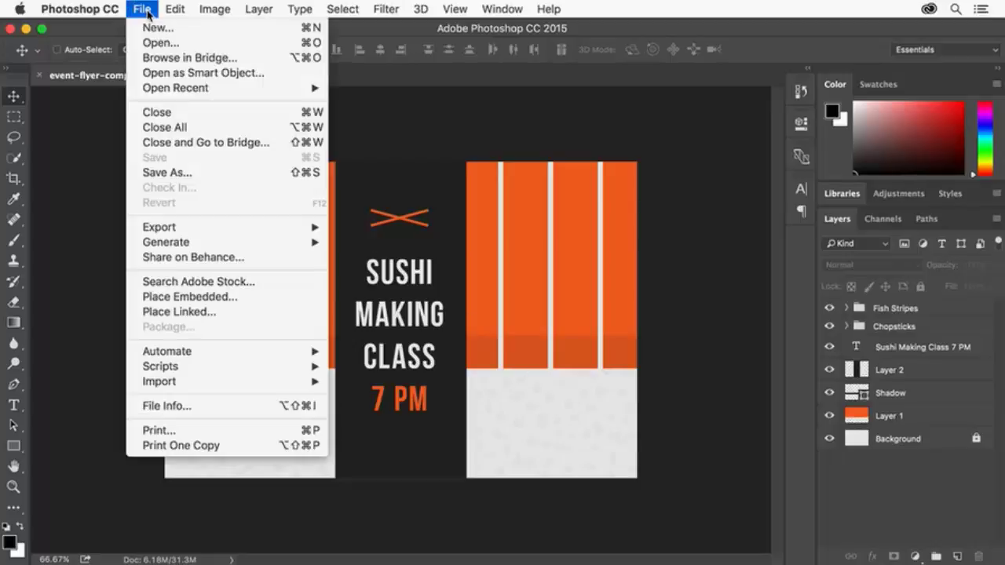
{"action": "left_click", "coordinate": [178, 45]}
{"action": "left_click", "coordinate": [358, 159]}
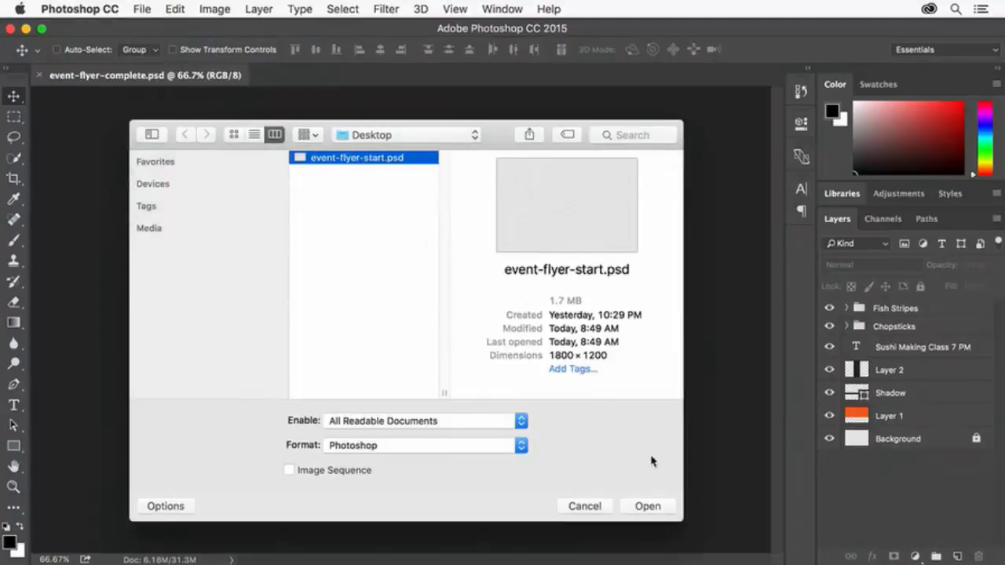
{"action": "left_click", "coordinate": [664, 509]}
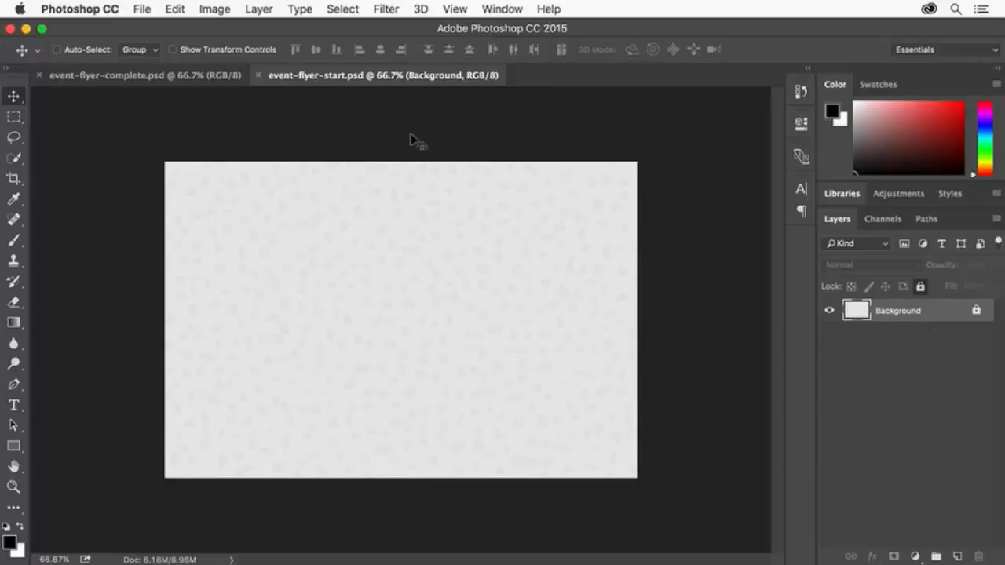
- Create a new empty layer named 'Salmon' above the Background
{"action": "left_click", "coordinate": [259, 8]}
{"action": "mouse_move", "coordinate": [267, 27]}
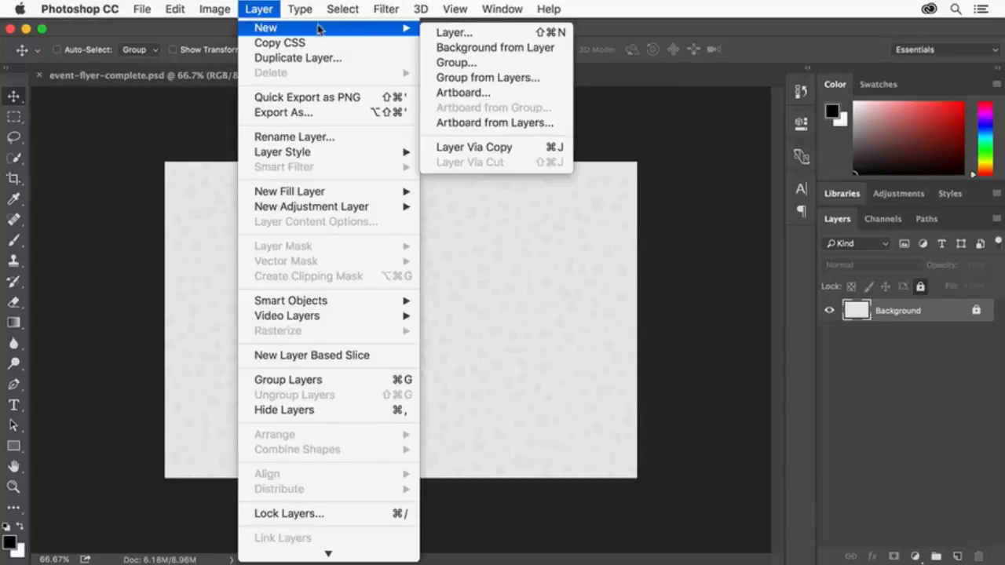
{"action": "left_click", "coordinate": [434, 33]}
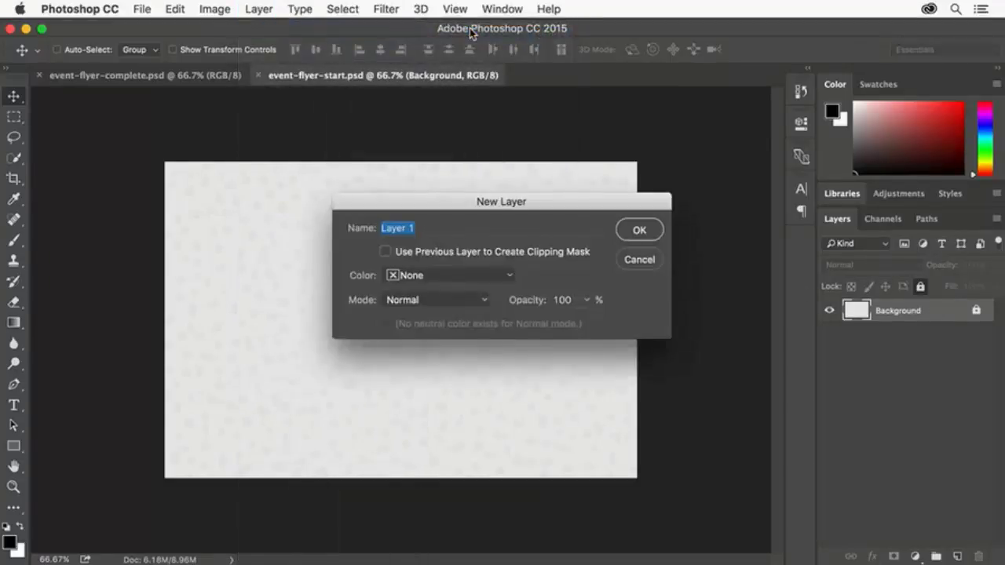
{"action": "type", "text": "Salmon"}
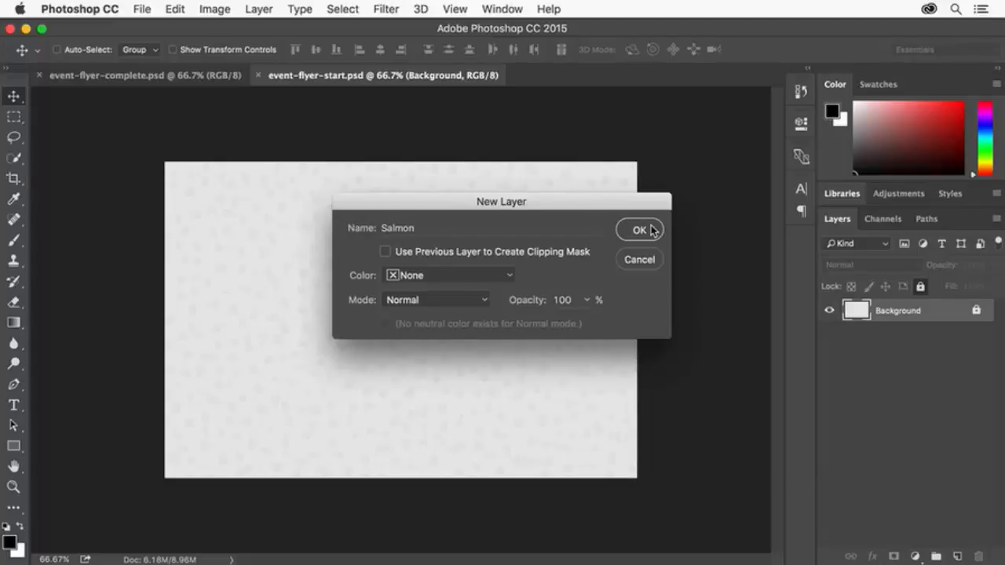
{"action": "left_click", "coordinate": [651, 231]}
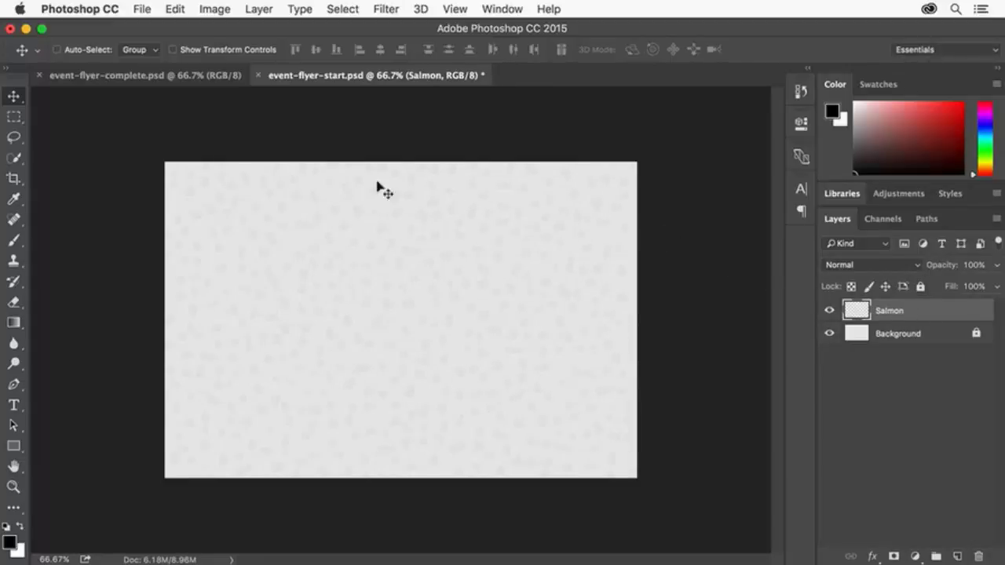
- Marquee-select the full-width upper portion of the canvas and show the Swatches panel
{"action": "left_click", "coordinate": [14, 118]}
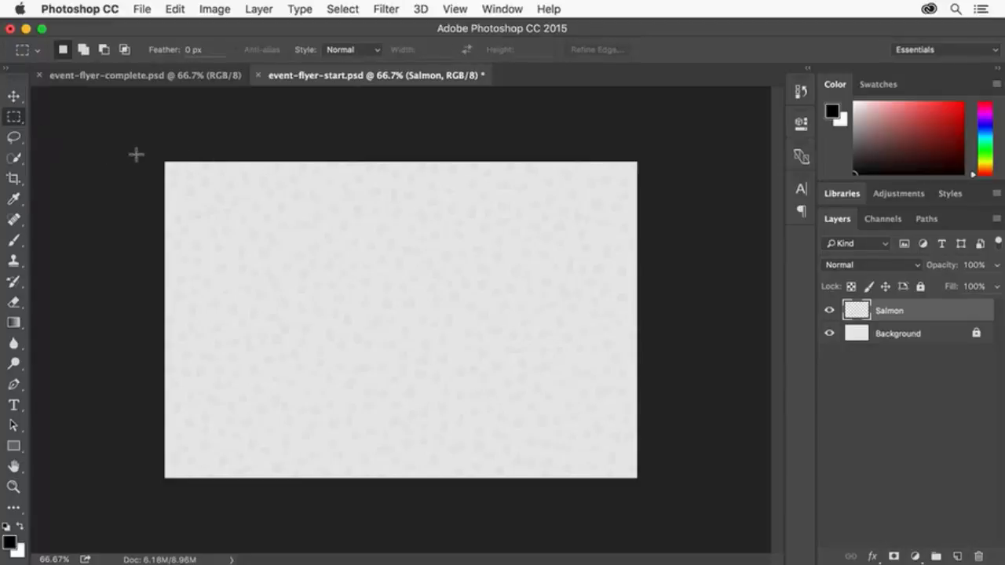
{"action": "mouse_move", "coordinate": [165, 162]}
{"action": "left_mouse_down"}
{"action": "mouse_move", "coordinate": [554, 348]}
{"action": "mouse_move", "coordinate": [670, 360]}
{"action": "left_mouse_up"}
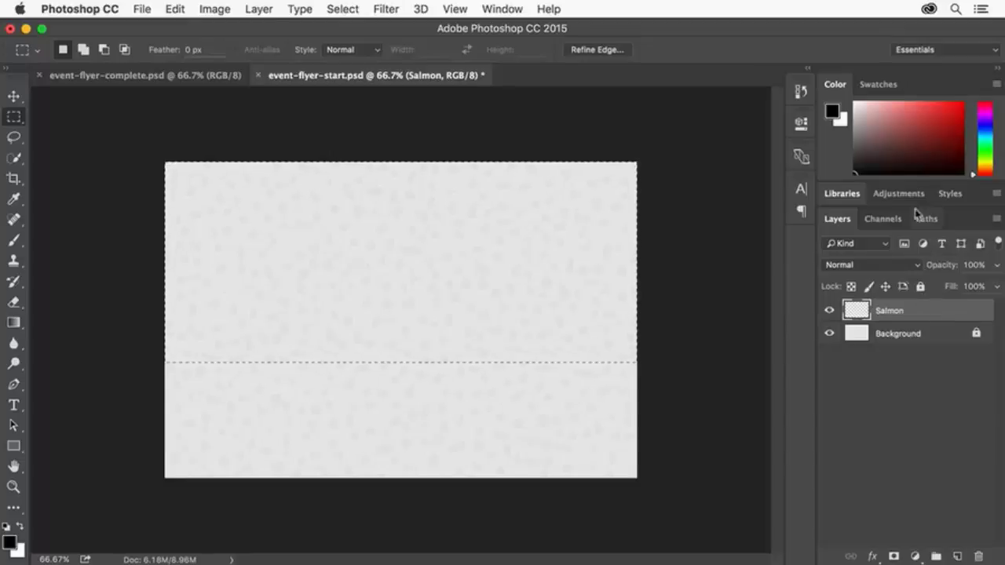
{"action": "left_click", "coordinate": [881, 81]}
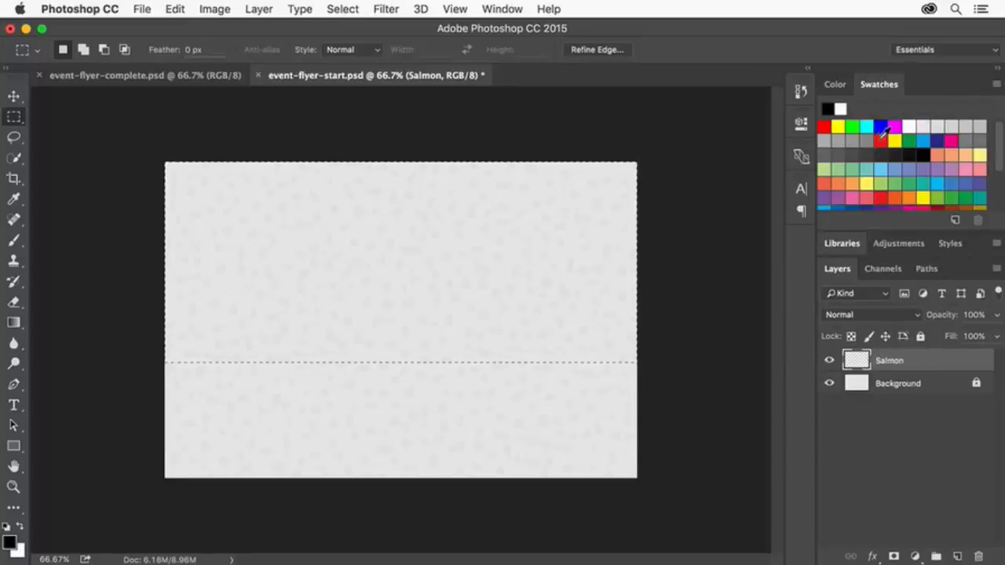
- Fill the selection on the Salmon layer with red-orange foreground colour, then deselect
{"action": "left_click", "coordinate": [892, 196]}
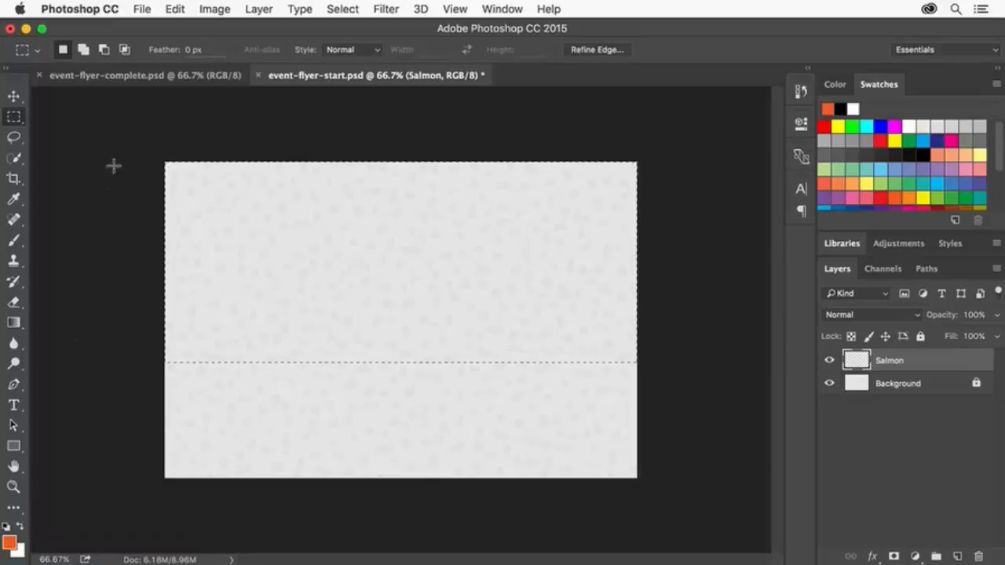
{"action": "left_click", "coordinate": [175, 9]}
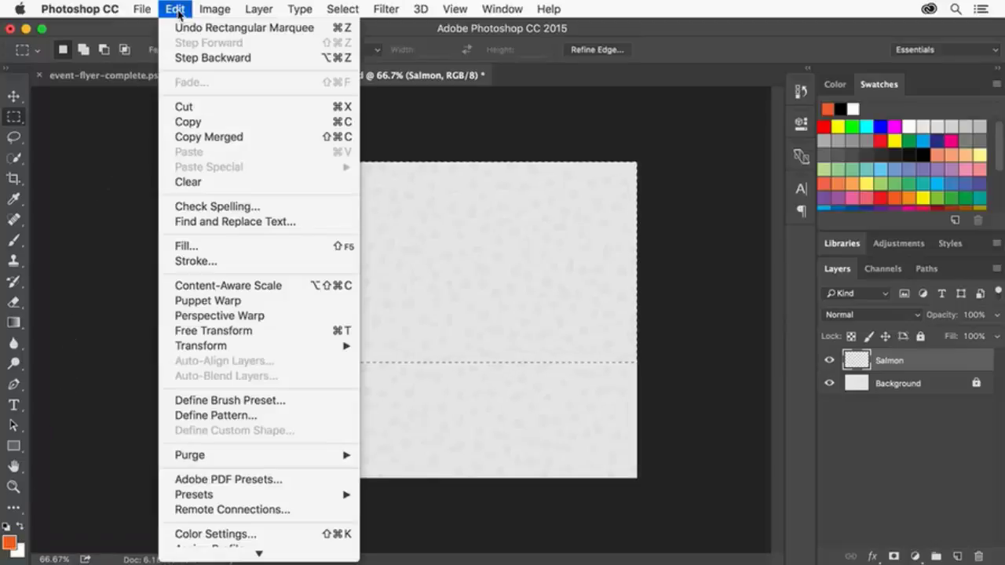
{"action": "left_click", "coordinate": [230, 245]}
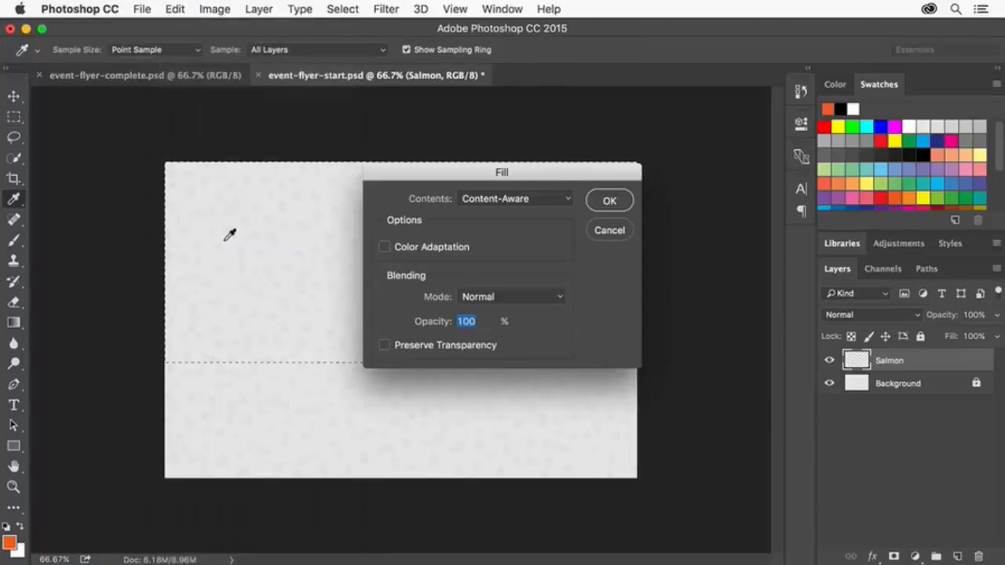
{"action": "left_click", "coordinate": [555, 199]}
{"action": "left_click", "coordinate": [552, 148]}
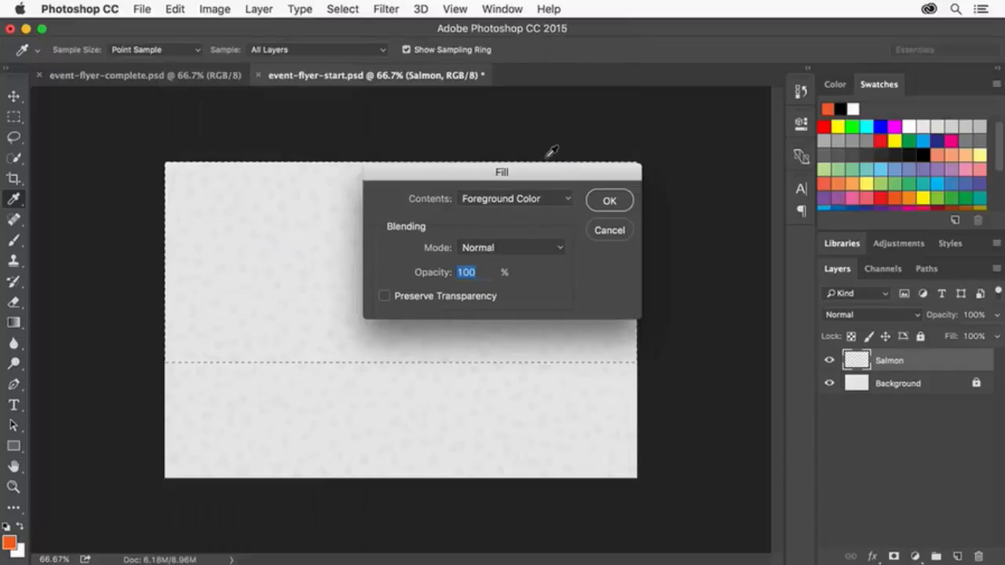
{"action": "left_click", "coordinate": [609, 200]}
{"action": "key", "text": "m"}
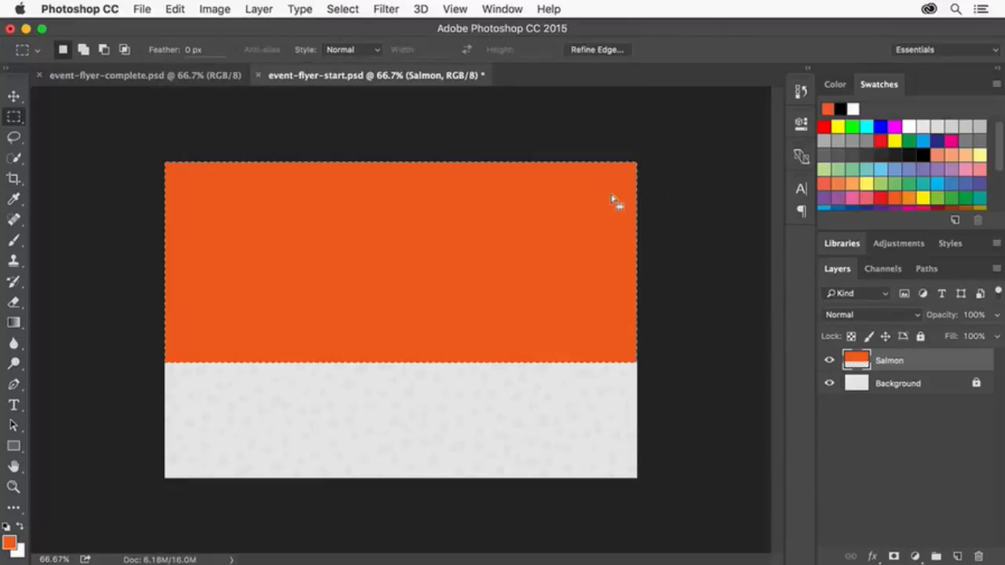
{"action": "left_click", "coordinate": [343, 8]}
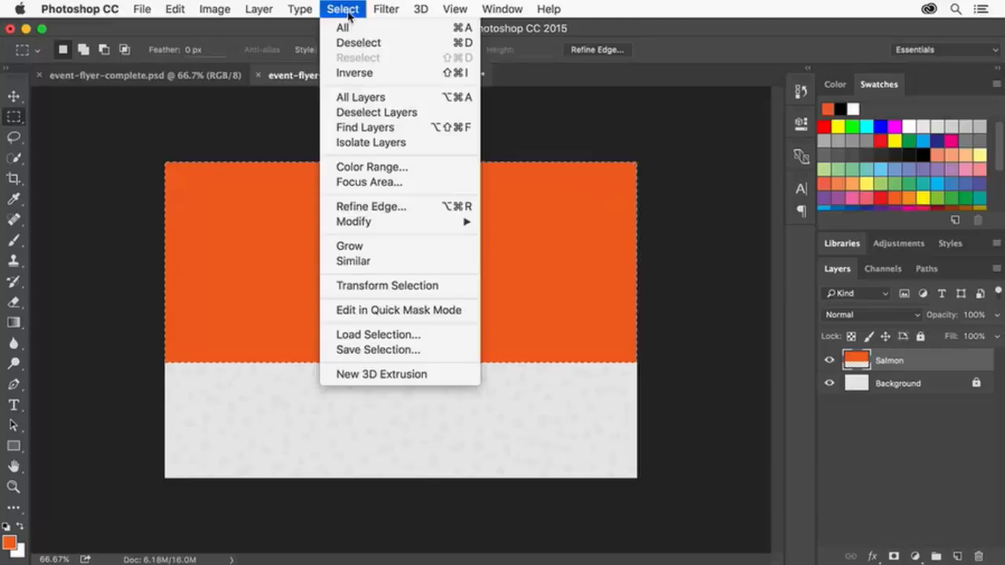
{"action": "left_click", "coordinate": [388, 44]}
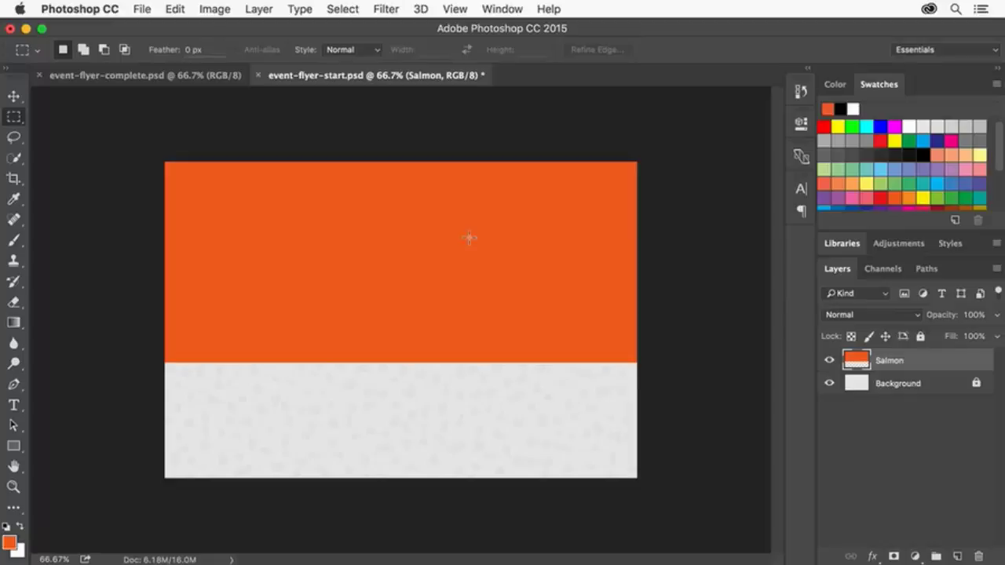
- Add a 'Seaweed' layer, select a full-height vertical strip, and set black as foreground
{"action": "left_click", "coordinate": [263, 10]}
{"action": "mouse_move", "coordinate": [267, 27]}
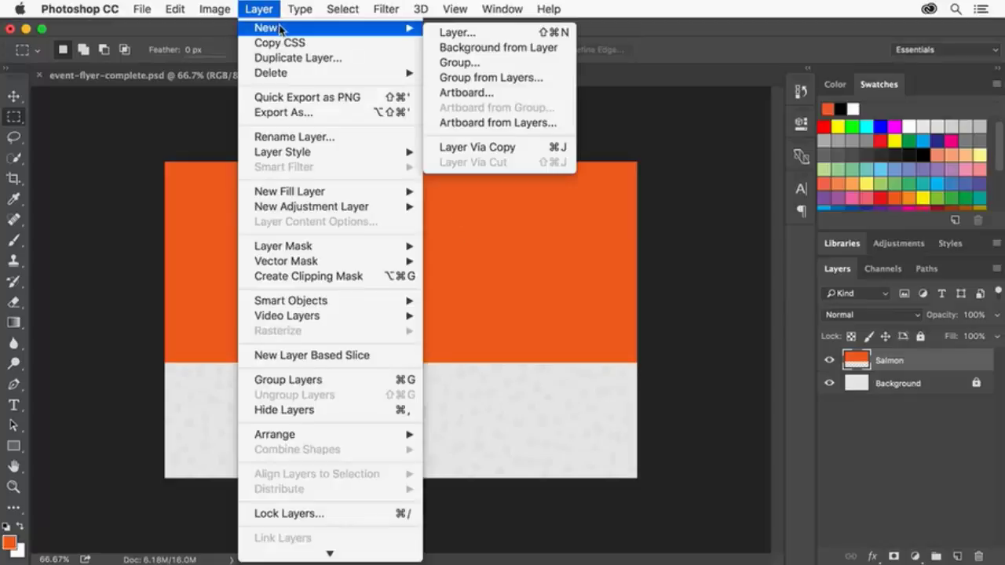
{"action": "left_click", "coordinate": [480, 34]}
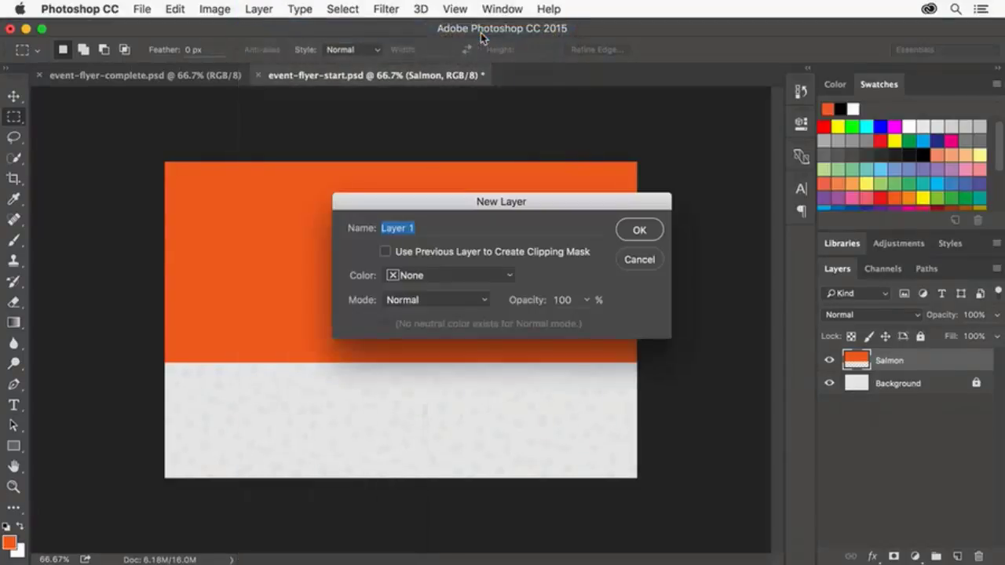
{"action": "type", "text": "Seaweed"}
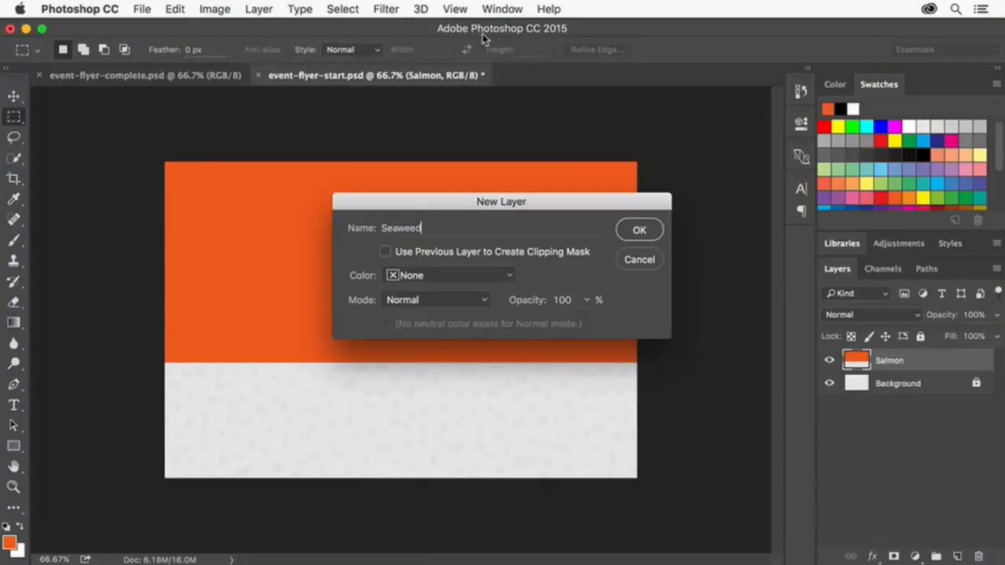
{"action": "left_click", "coordinate": [638, 232]}
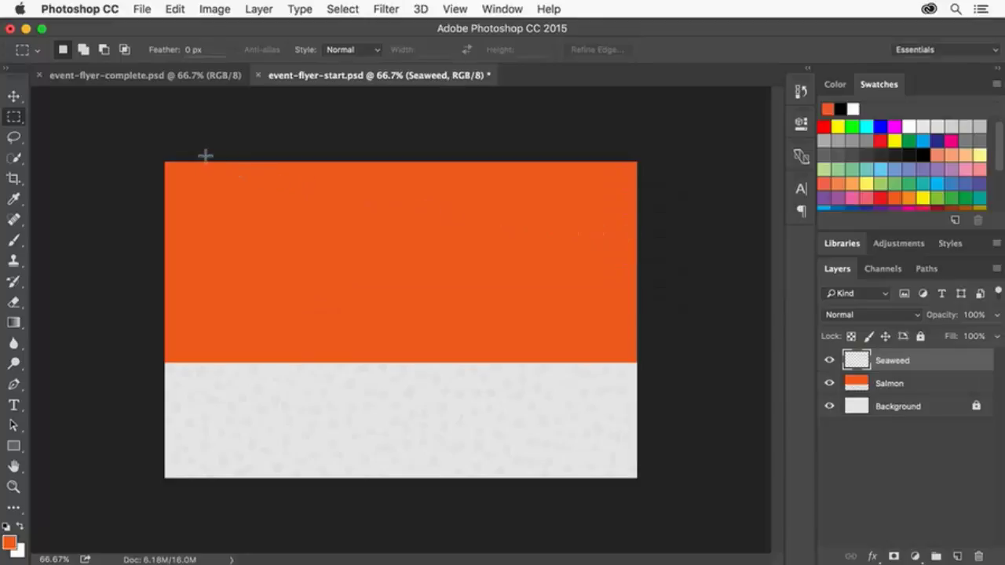
{"action": "left_click_drag", "start_coordinate": [208, 162], "coordinate": [342, 478]}
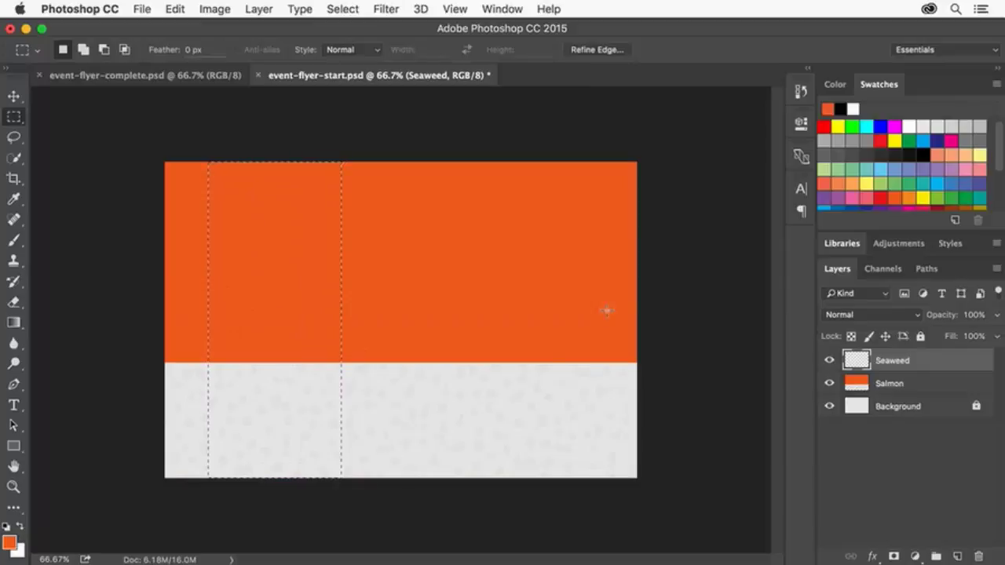
{"action": "left_click", "coordinate": [917, 154]}
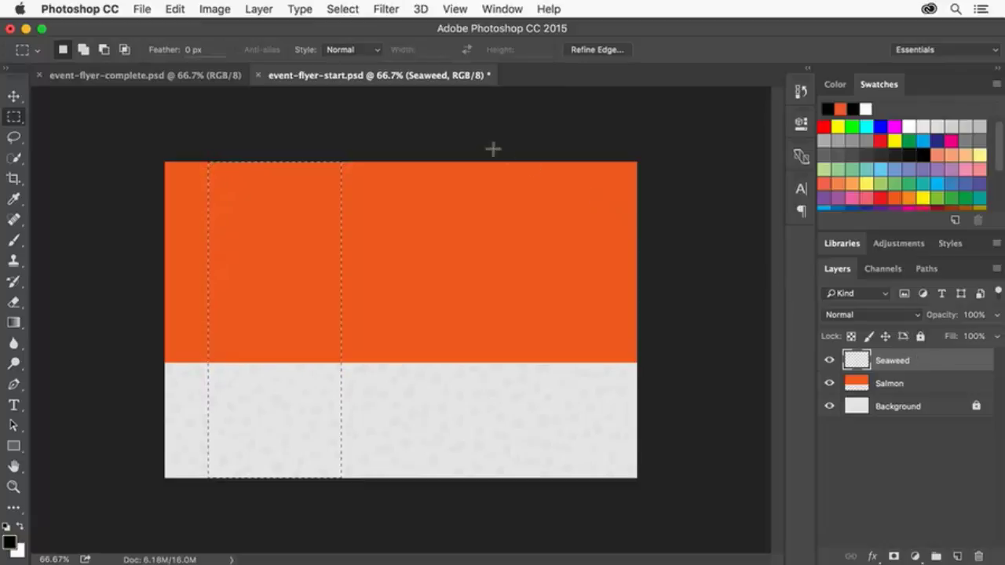
- Fill the selected strip on the Seaweed layer with black, then deselect
{"action": "left_click", "coordinate": [174, 9]}
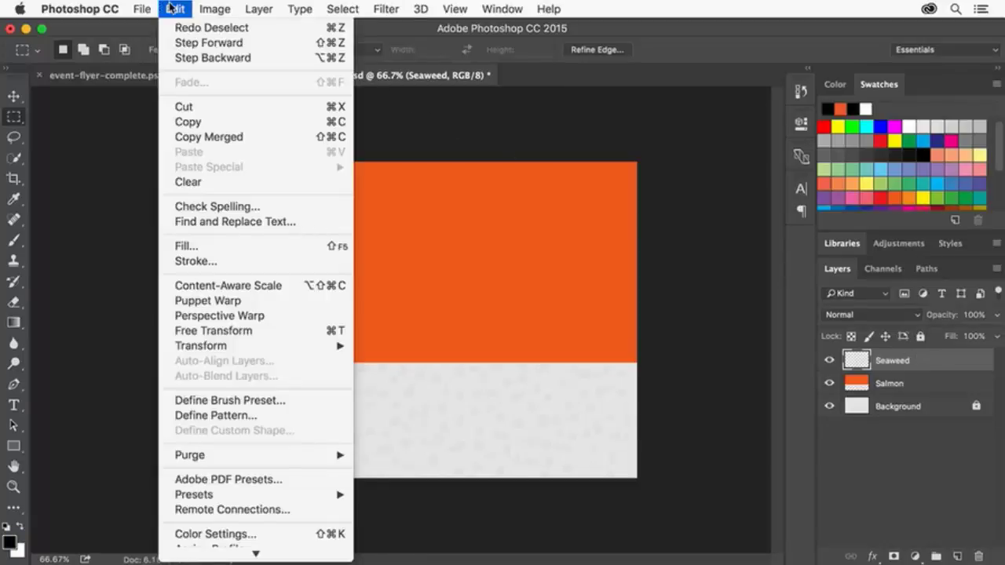
{"action": "left_click", "coordinate": [256, 246]}
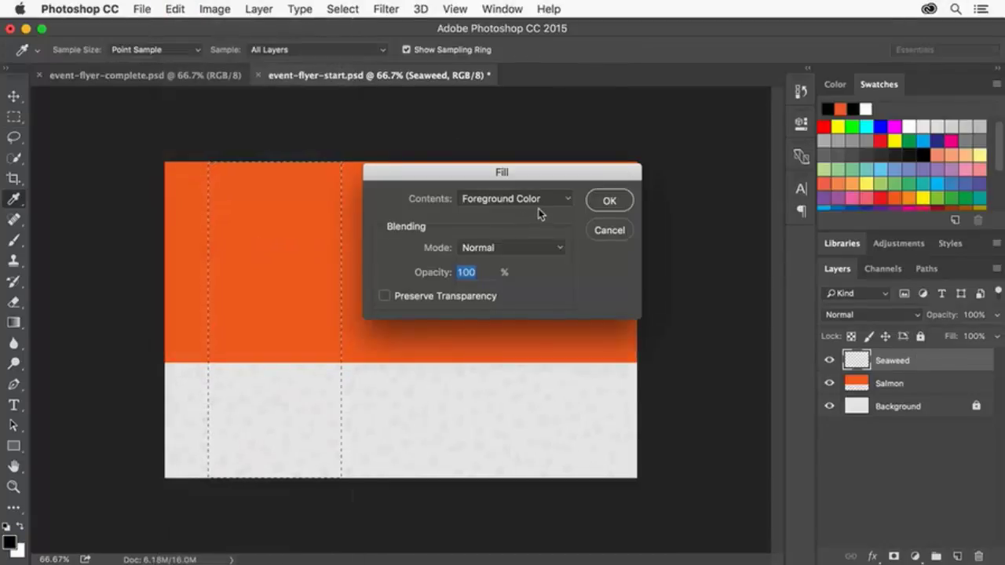
{"action": "left_click", "coordinate": [623, 204]}
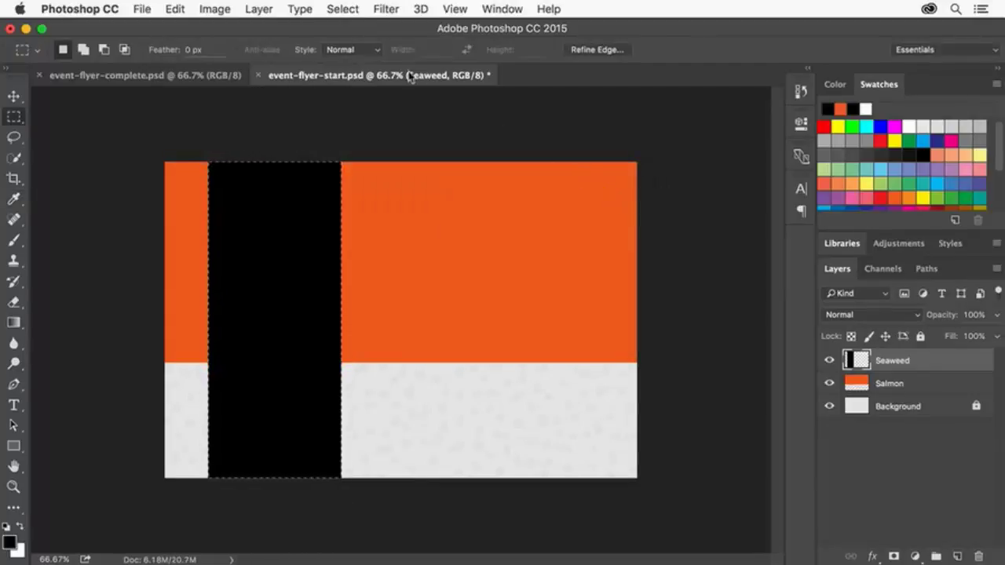
{"action": "left_click", "coordinate": [345, 9]}
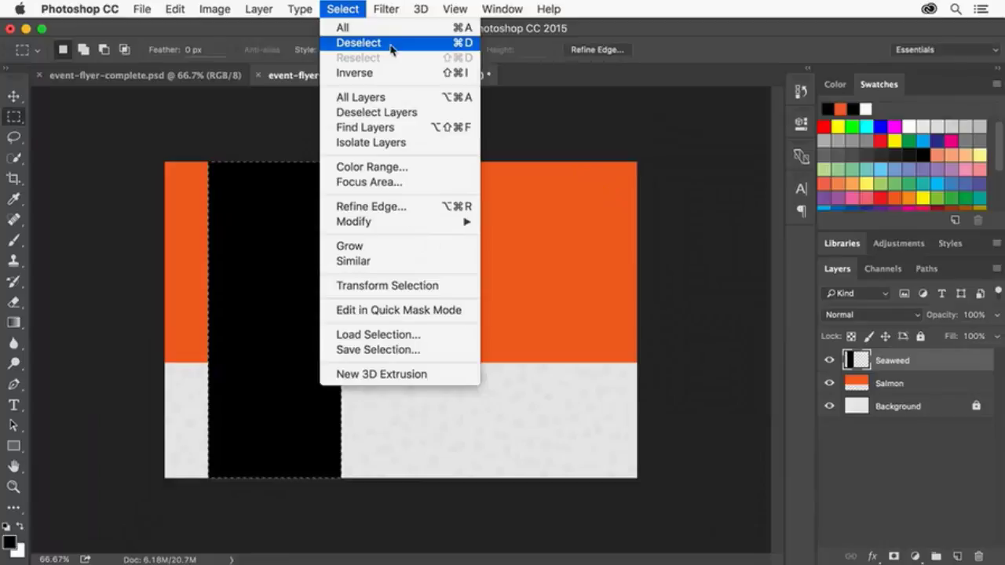
{"action": "left_click", "coordinate": [391, 49]}
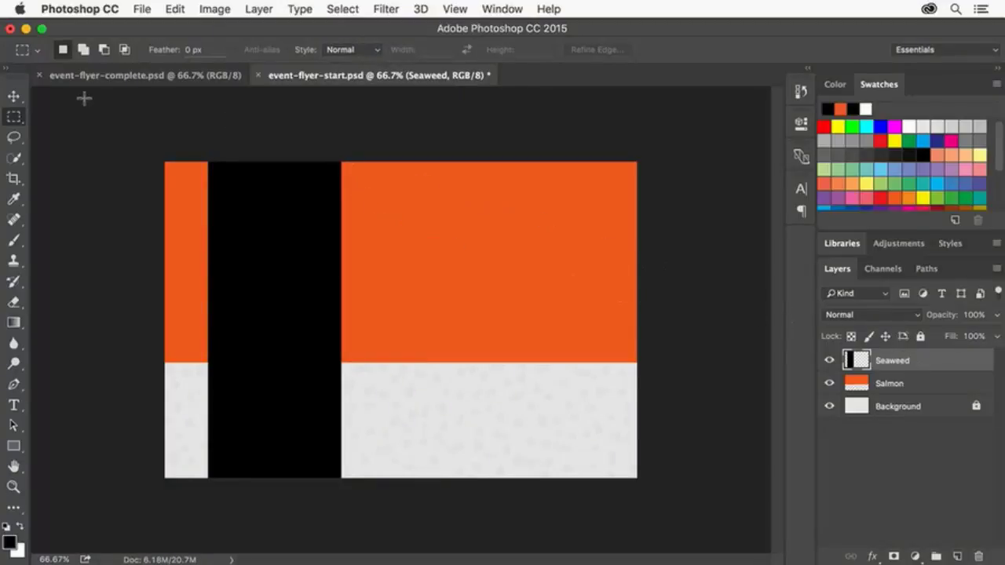
- Drag the black Seaweed band with the Move tool to snap at the canvas centre
{"action": "left_click", "coordinate": [13, 96]}
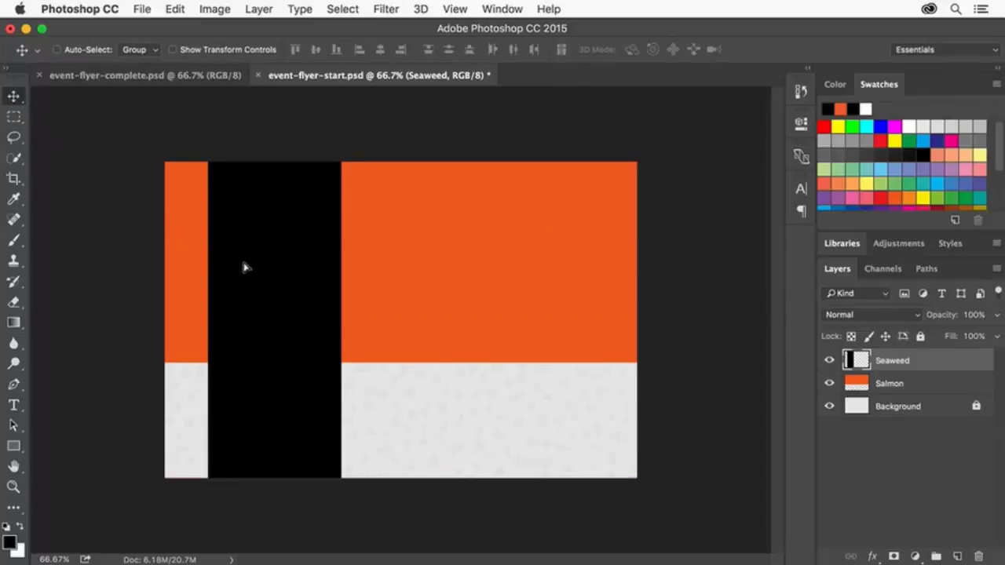
{"action": "left_click_drag", "start_coordinate": [244, 268], "coordinate": [363, 269]}
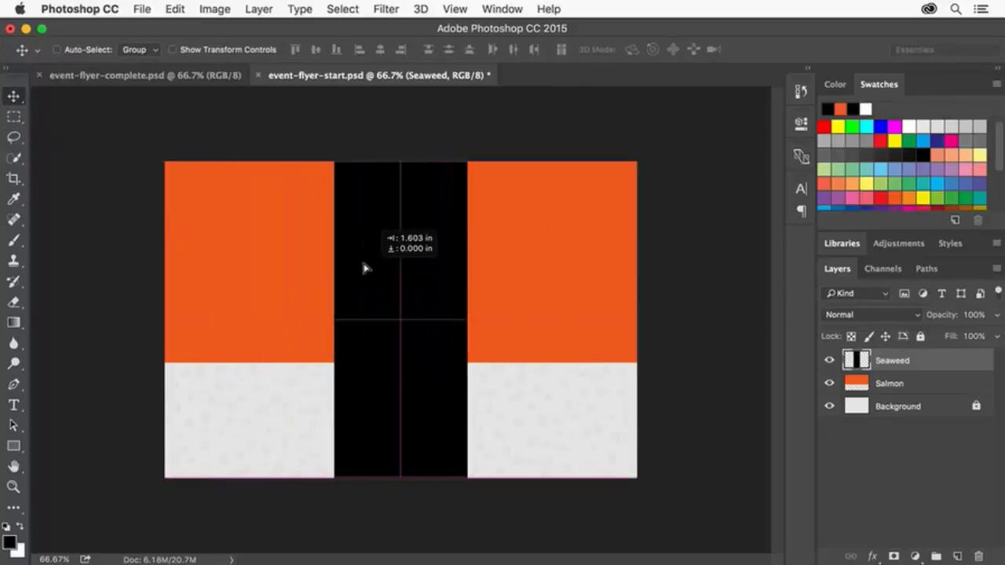
{"action": "left_click_drag", "start_coordinate": [363, 269], "coordinate": [365, 269]}
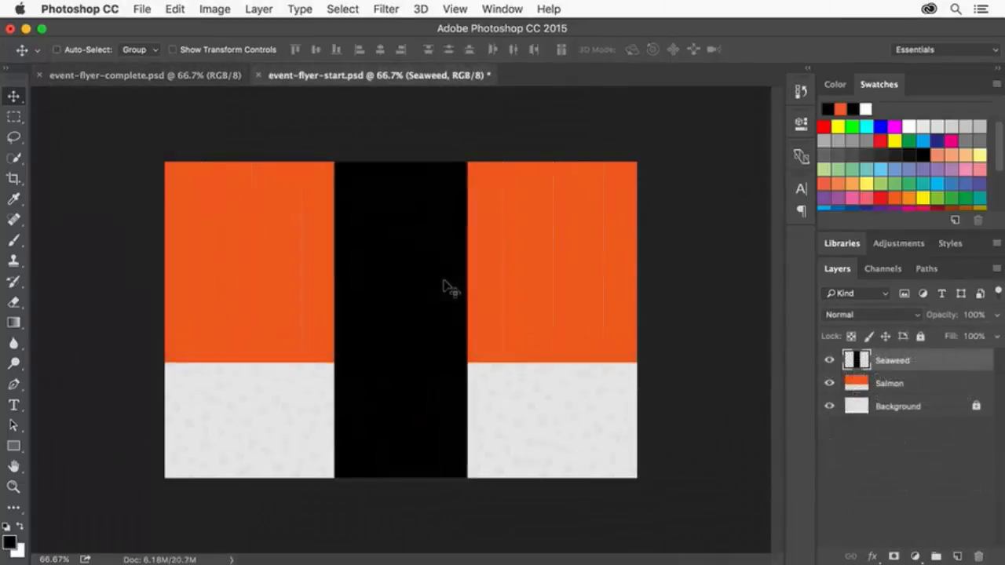
- Set the Type tool font to Bebas Neue Regular at 30 pt
{"action": "left_click", "coordinate": [10, 409]}
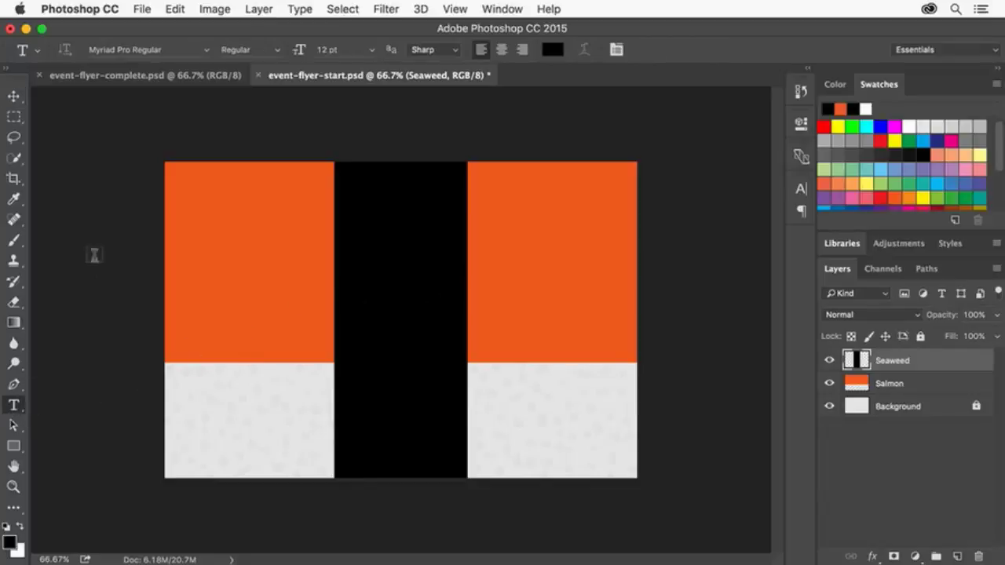
{"action": "left_click", "coordinate": [208, 53]}
{"action": "left_click_drag", "start_coordinate": [424, 308], "coordinate": [424, 126]}
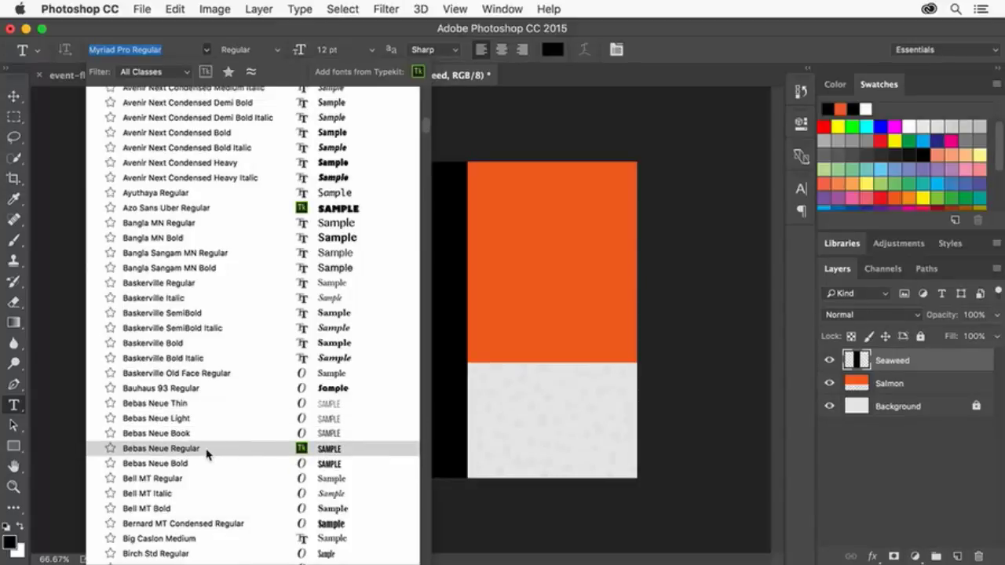
{"action": "left_click", "coordinate": [207, 451]}
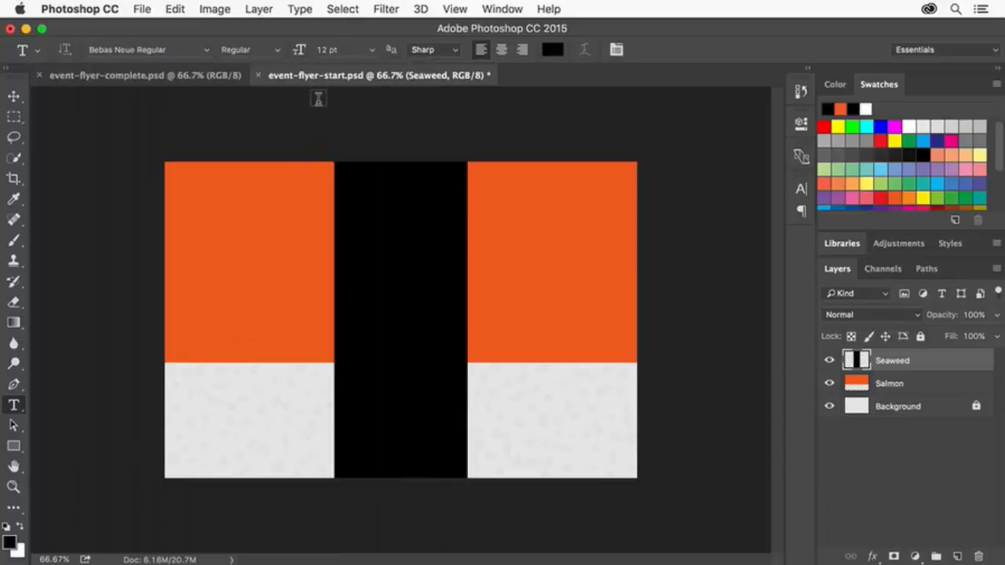
{"action": "left_click", "coordinate": [369, 54]}
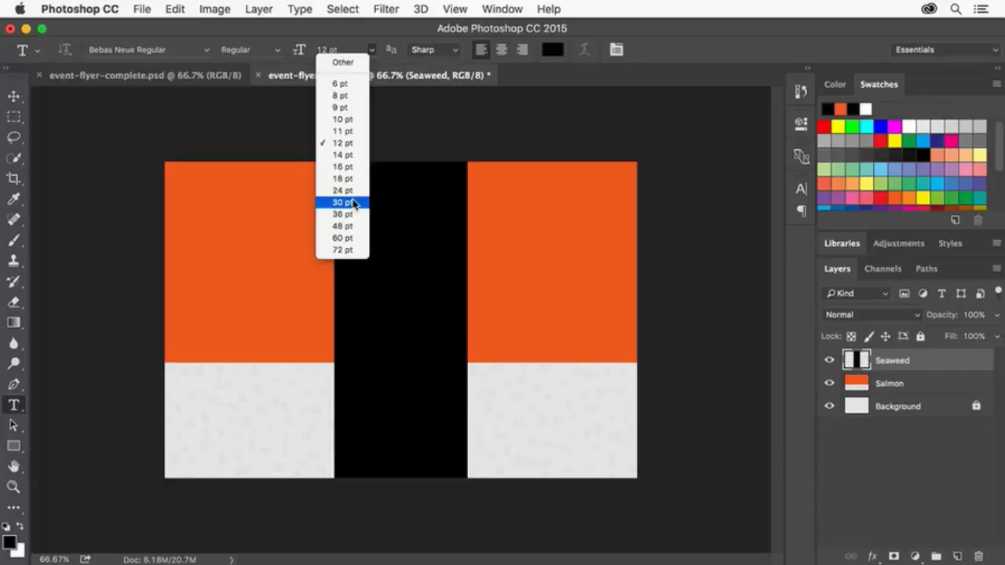
{"action": "left_click", "coordinate": [354, 204]}
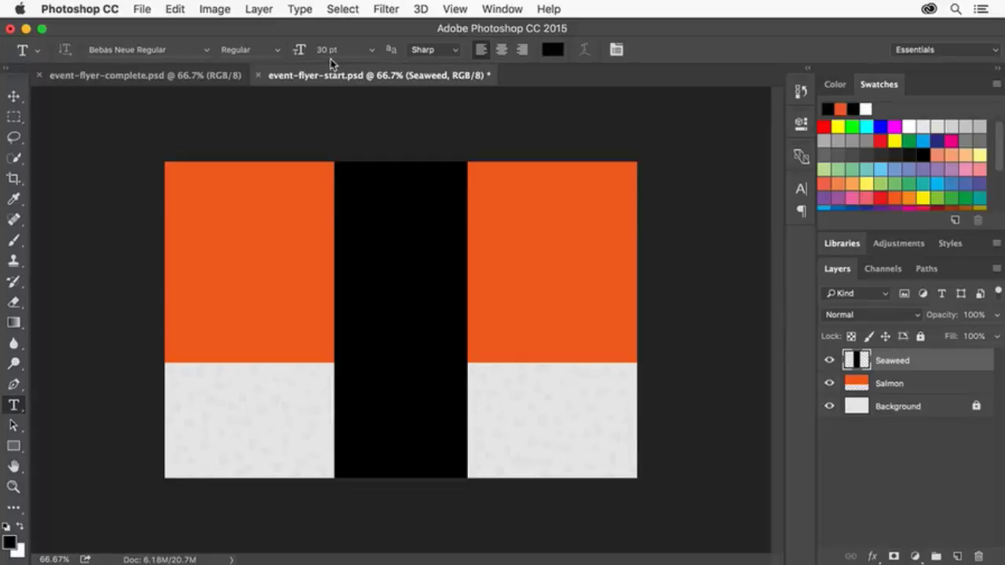
- Sample the rice's light grey #e9e9e9 from the canvas as the text colour
{"action": "left_click", "coordinate": [548, 49]}
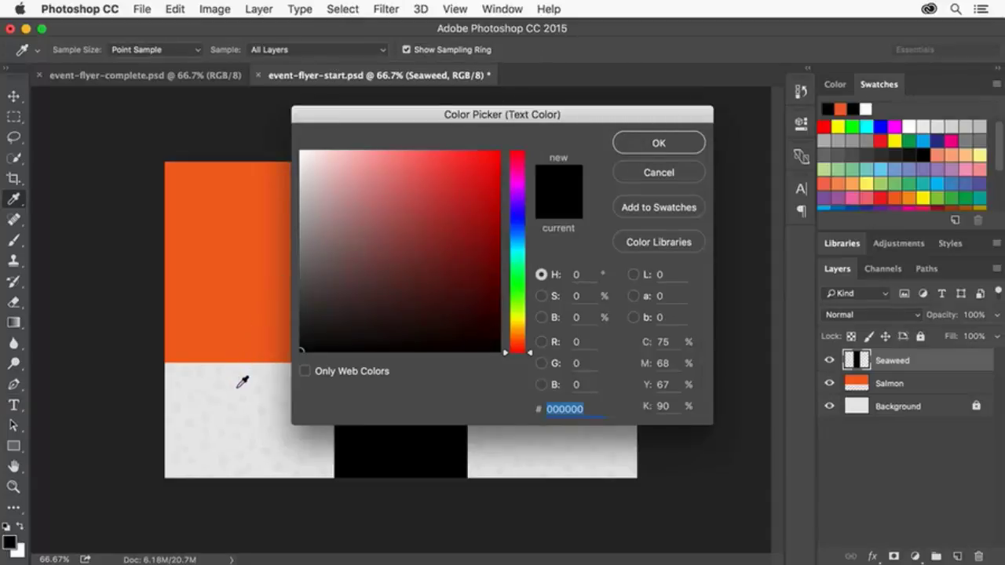
{"action": "left_click", "coordinate": [240, 384]}
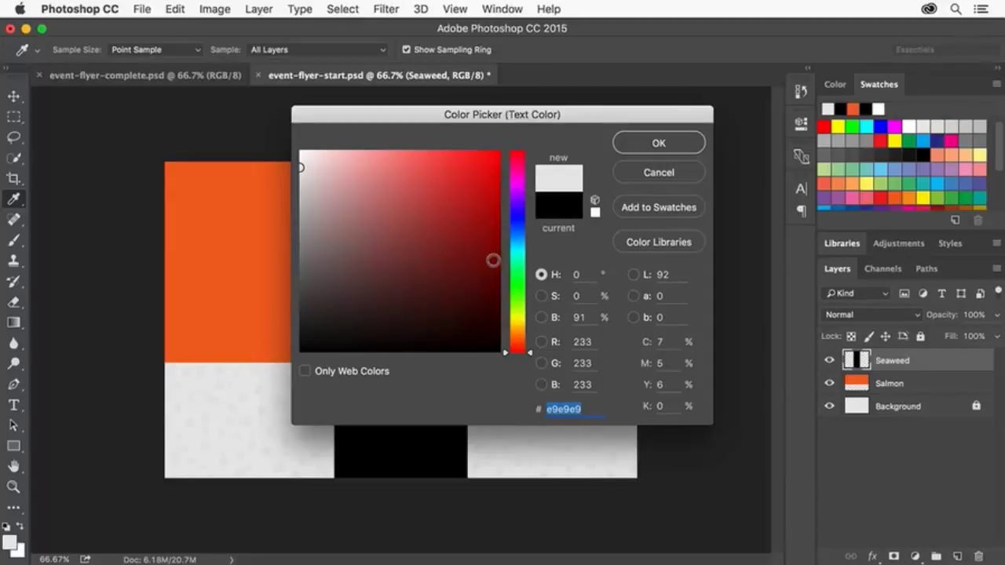
{"action": "left_click", "coordinate": [663, 143]}
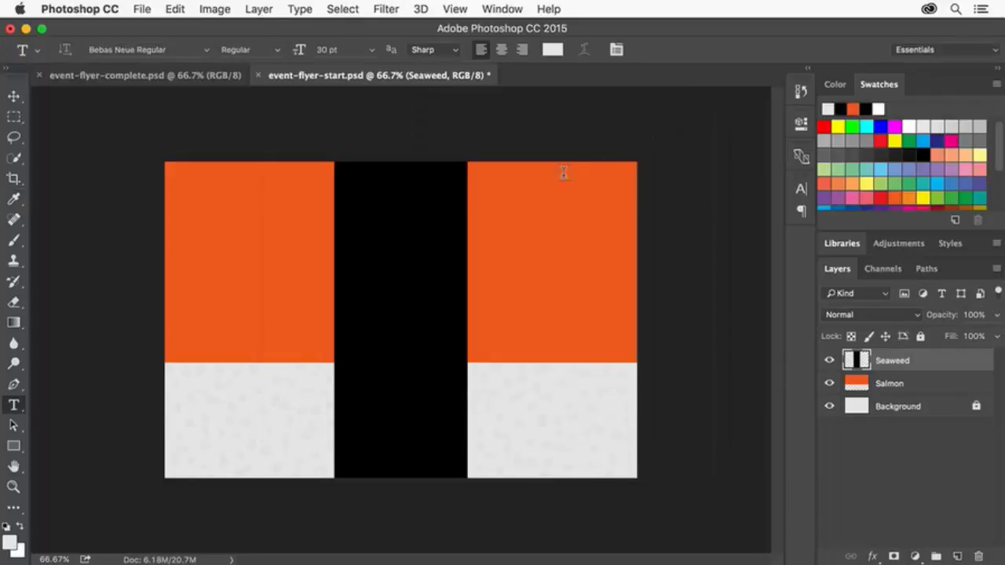
- Type 'SUSHI', 'MAKING', 'CLASS' and '7 PM' on four lines over the black band
{"action": "left_click", "coordinate": [367, 237]}
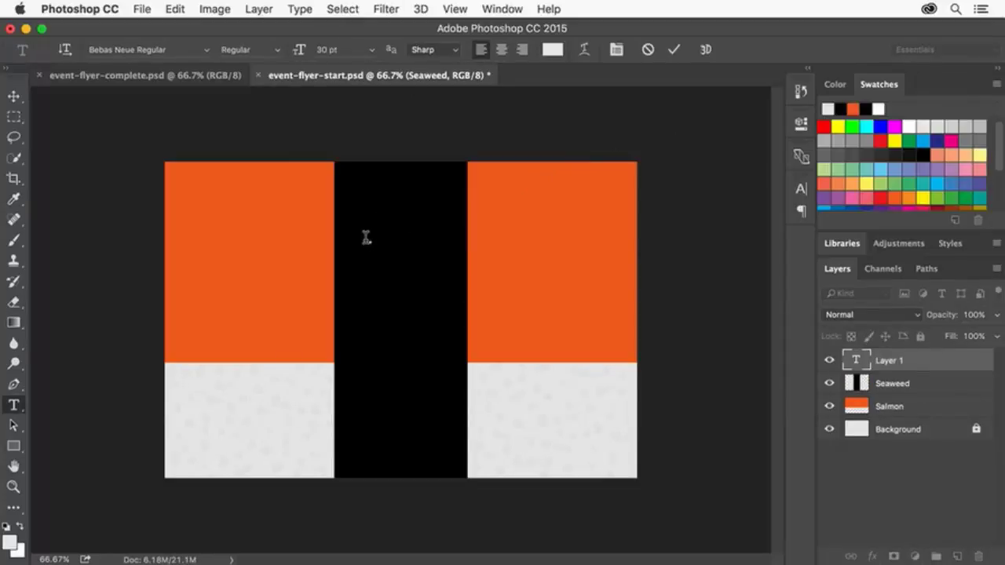
{"action": "type", "text": "SUSHI"}
{"action": "key", "text": "Return"}
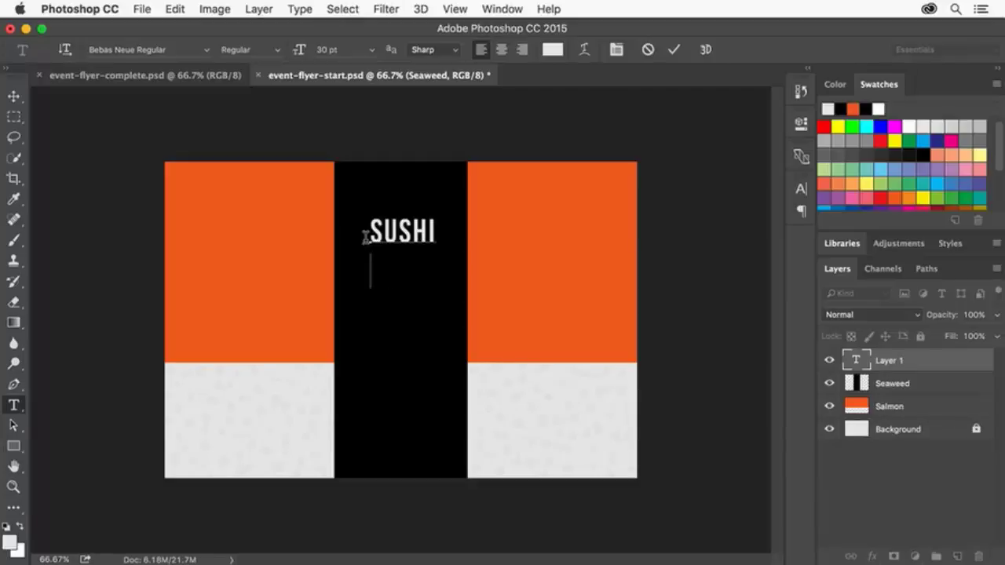
{"action": "type", "text": "MAKING"}
{"action": "key", "text": "Return"}
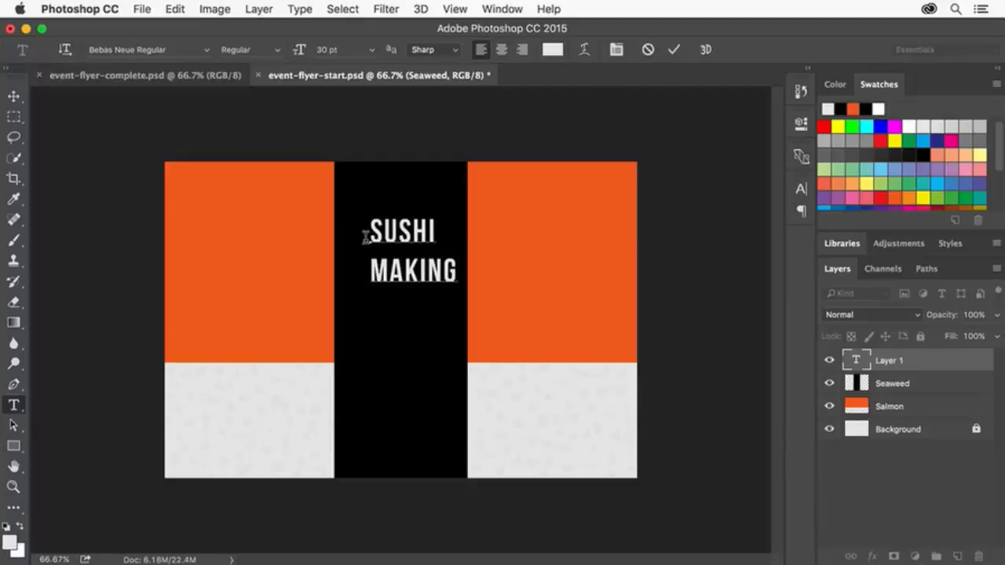
{"action": "type", "text": "CLASS"}
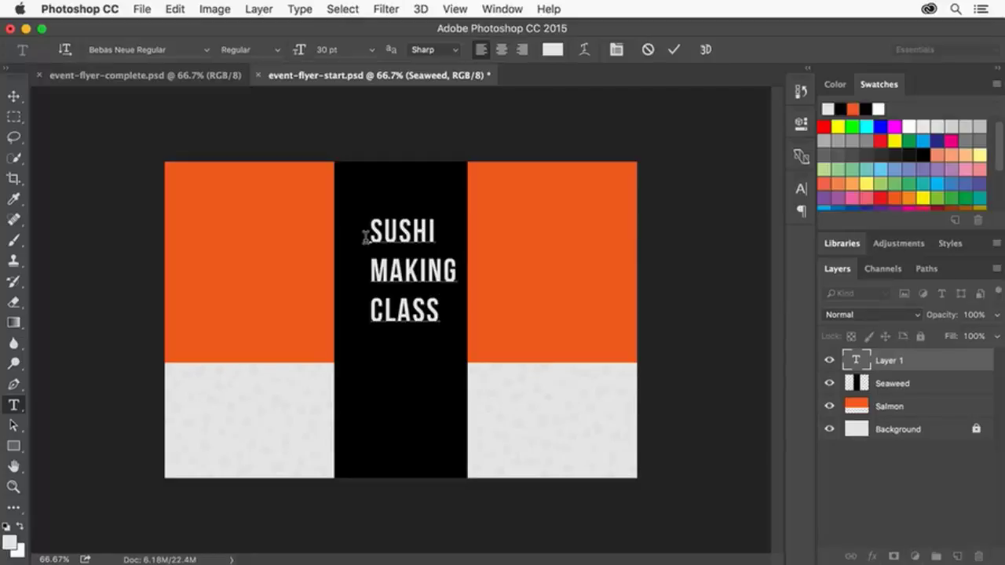
{"action": "key", "text": "Return"}
{"action": "type", "text": "7 PM"}
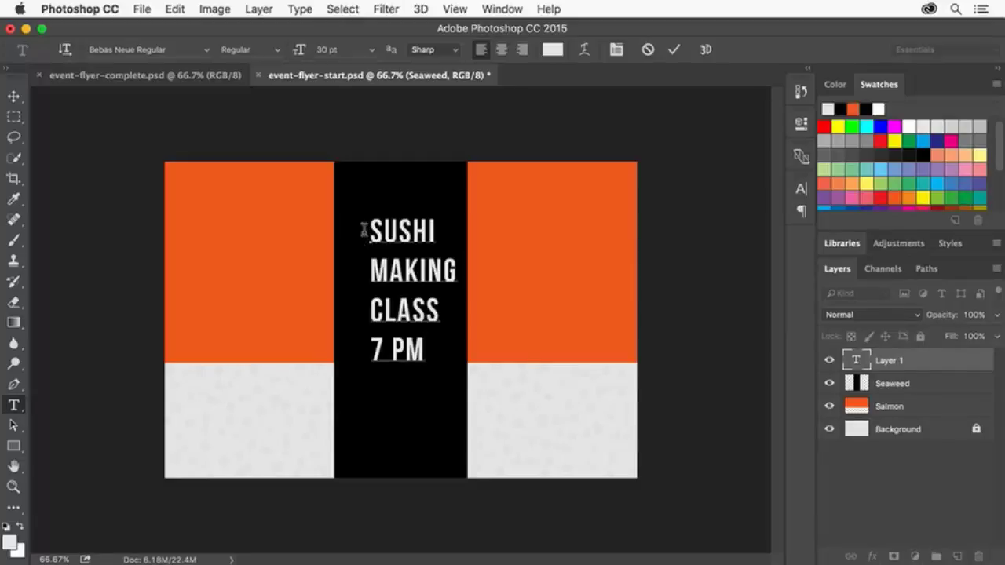
- Select all four text lines and centre-align them
{"action": "mouse_move", "coordinate": [365, 235]}
{"action": "left_mouse_down"}
{"action": "mouse_move", "coordinate": [381, 236]}
{"action": "mouse_move", "coordinate": [434, 357]}
{"action": "left_mouse_up"}
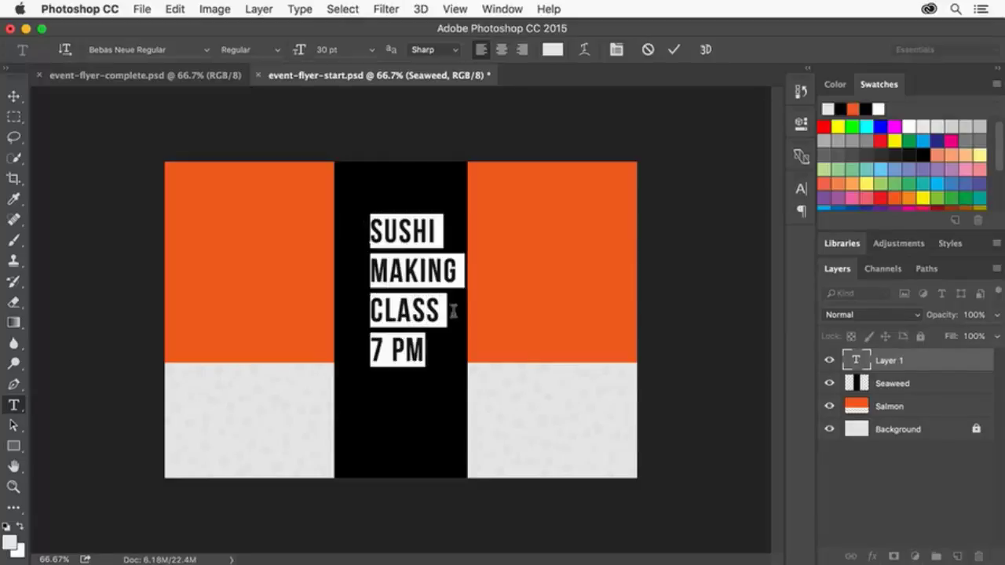
{"action": "left_click", "coordinate": [502, 50]}
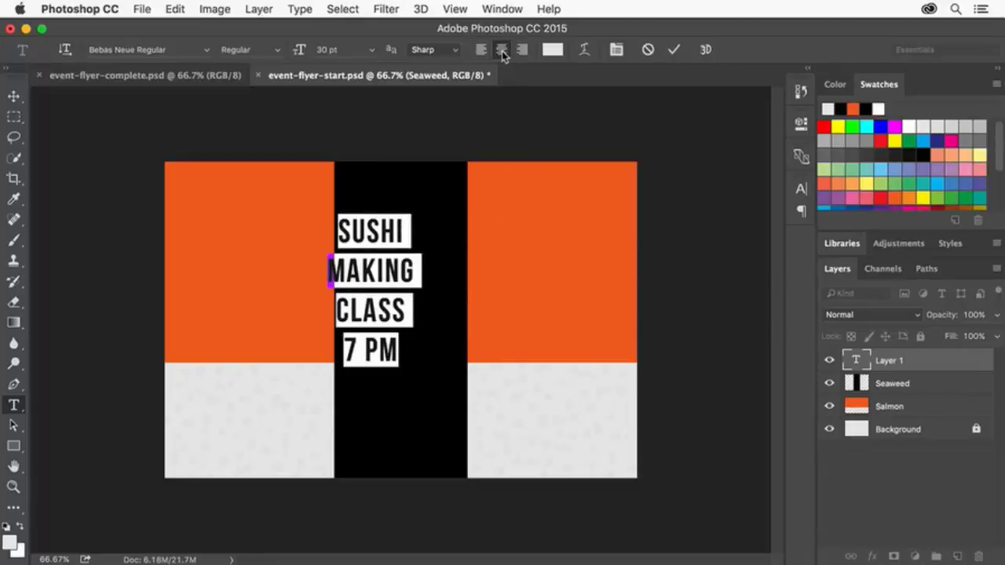
{"action": "left_click", "coordinate": [13, 97]}
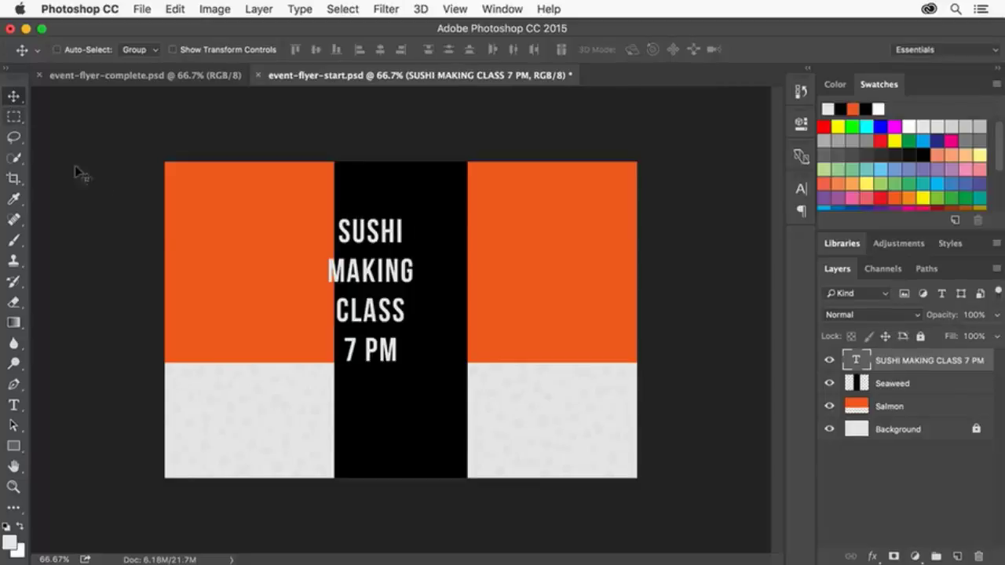
- Drag the SUSHI MAKING CLASS 7 PM text block to sit centred in the black band
{"action": "left_click_drag", "start_coordinate": [365, 273], "coordinate": [396, 309]}
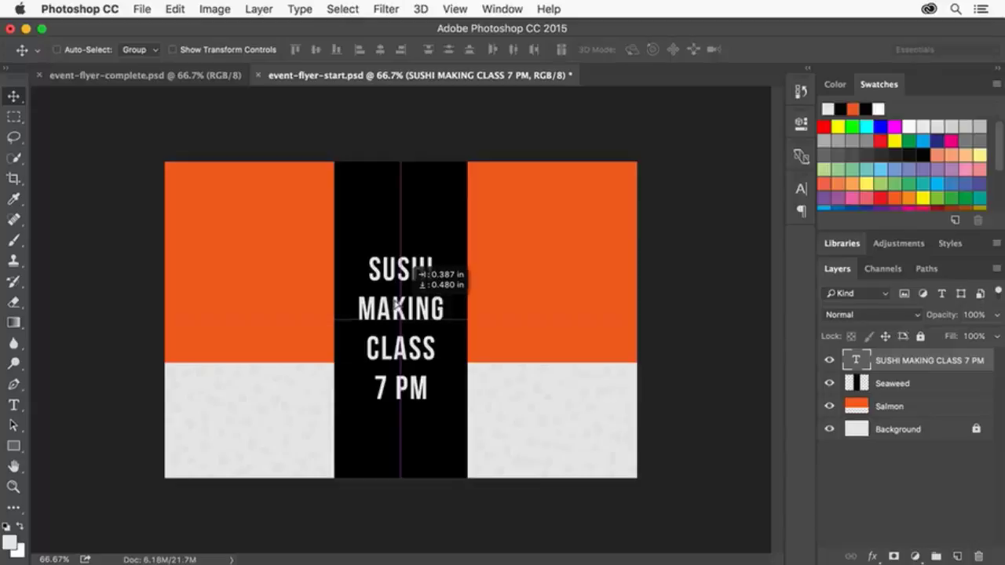
{"action": "left_click_drag", "start_coordinate": [396, 309], "coordinate": [403, 311]}
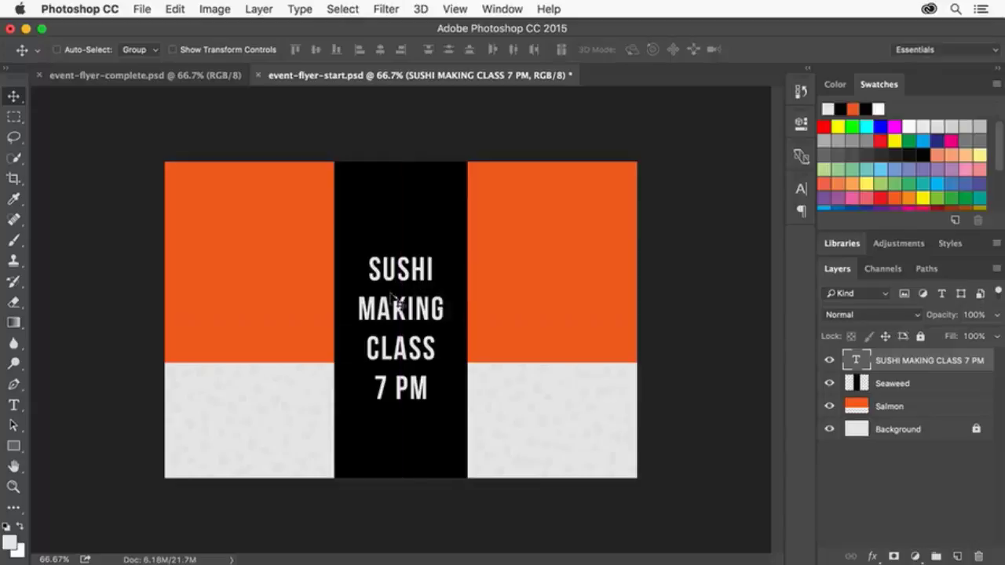
{"action": "left_click", "coordinate": [142, 9]}
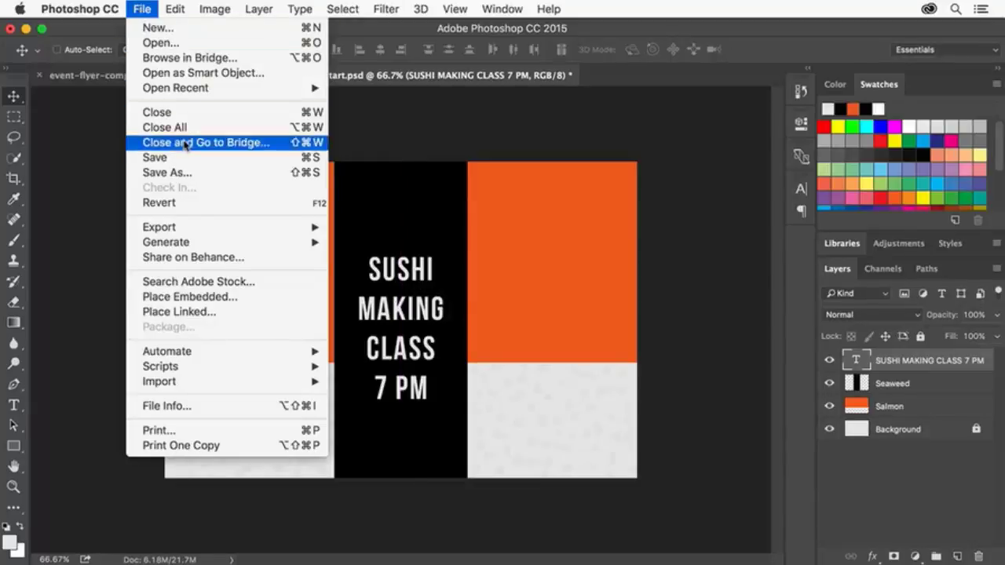
- Save the flyer to the Desktop as event-flyer.psd in Photoshop format, accepting the compatibility option
{"action": "left_click", "coordinate": [202, 173]}
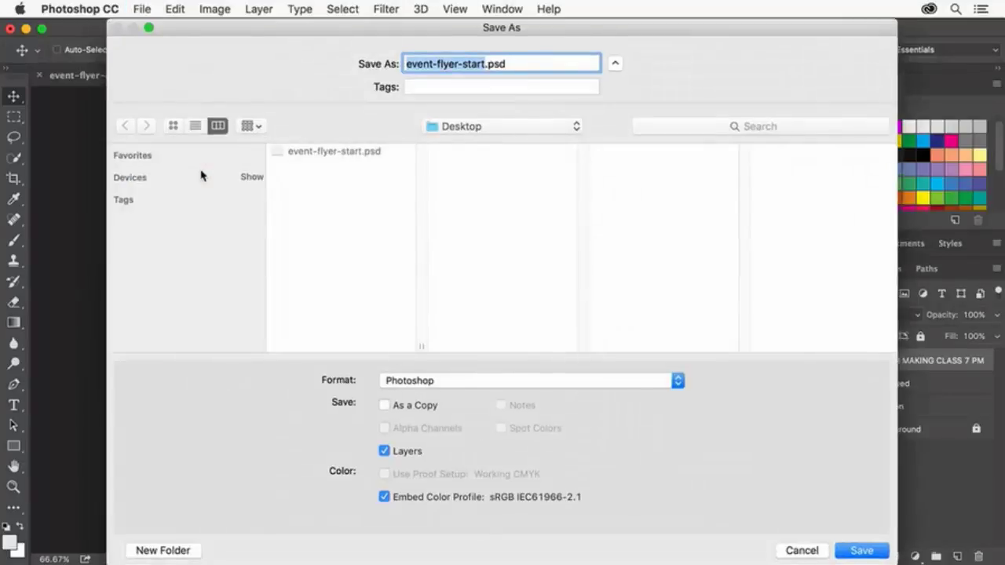
{"action": "key", "text": "Right"}
{"action": "key", "text": "BackSpace"}
{"action": "key", "text": "BackSpace"}
{"action": "key", "text": "BackSpace"}
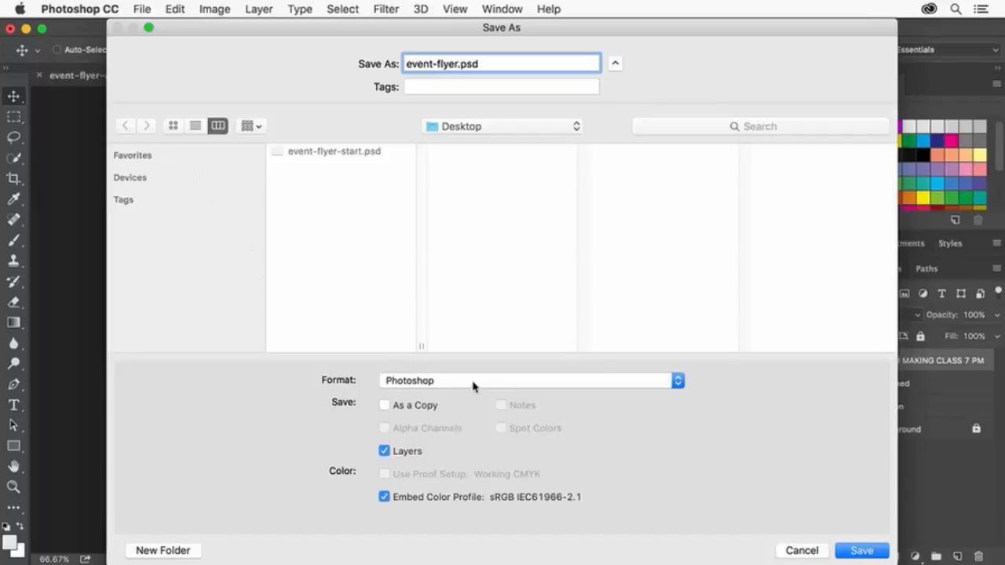
{"action": "left_click", "coordinate": [885, 555]}
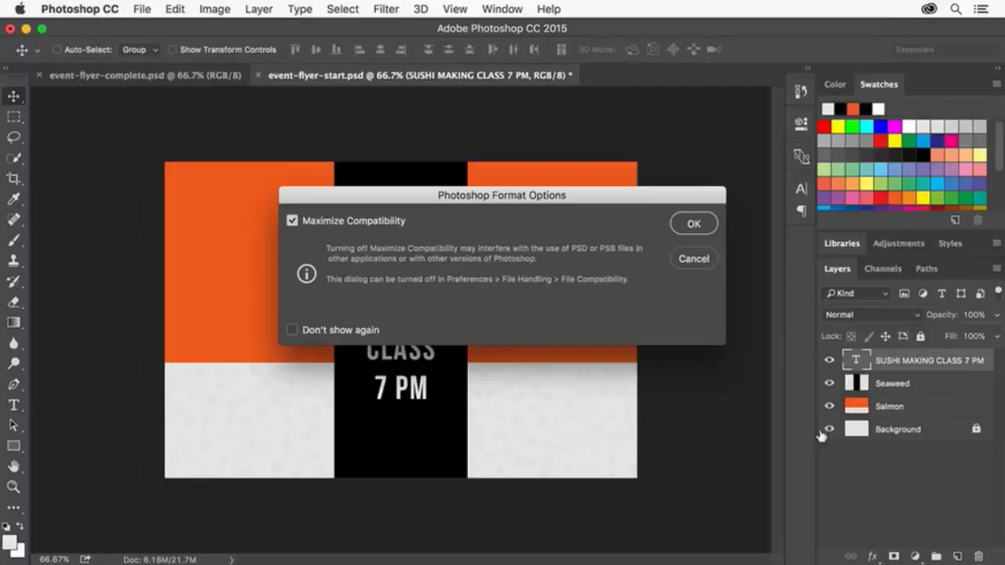
{"action": "left_click", "coordinate": [704, 227]}
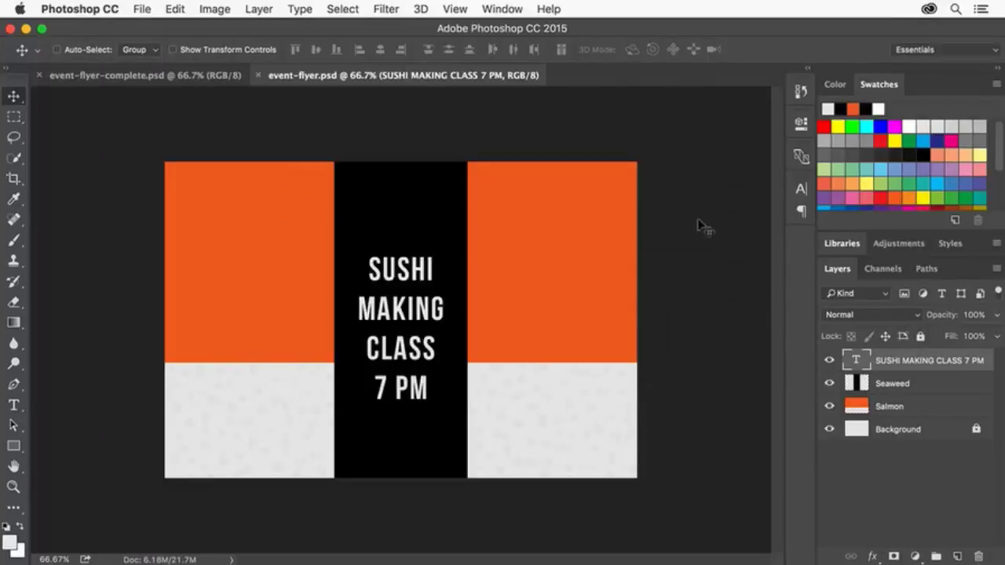